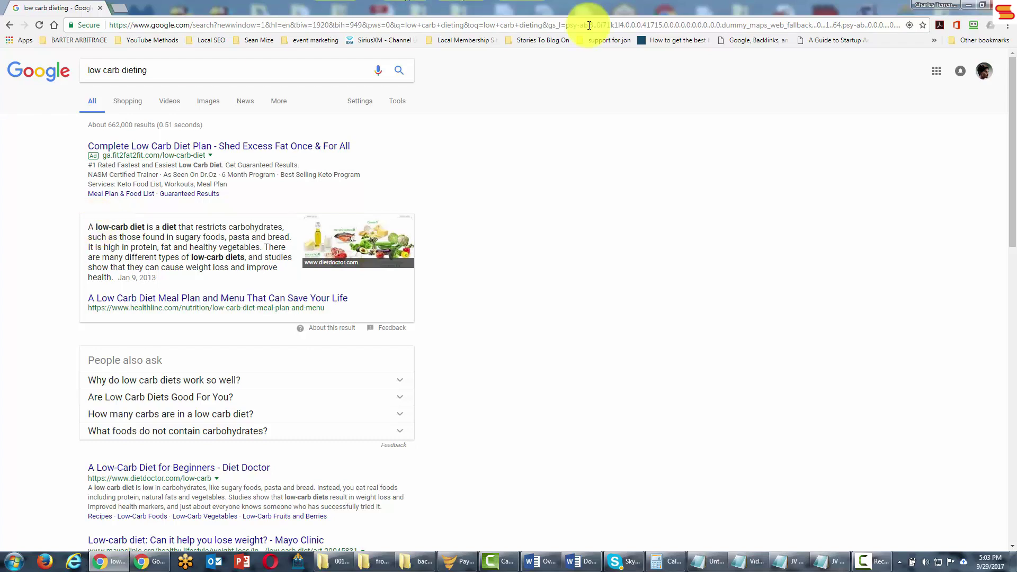
- Add the &tbs=li:1 verbatim parameter to the end of the 'low carb dieting' search URL
left_click(554, 27)
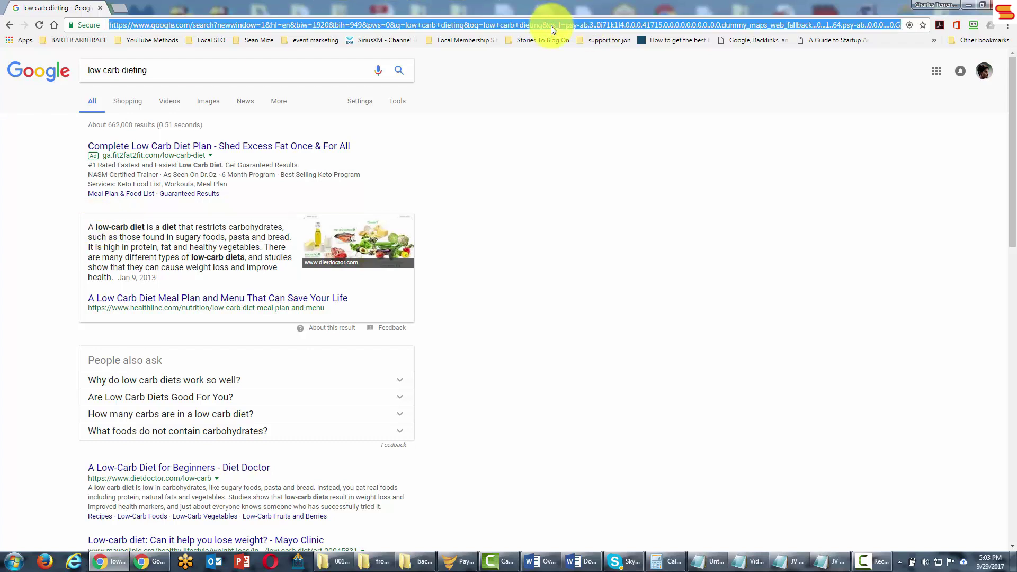
key("End")
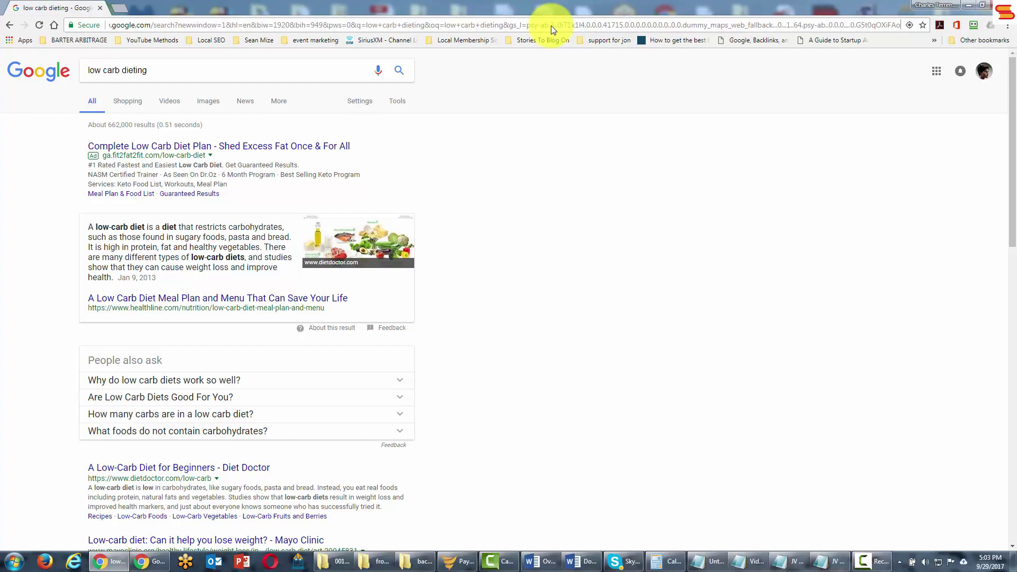
type("&tbs=li:1")
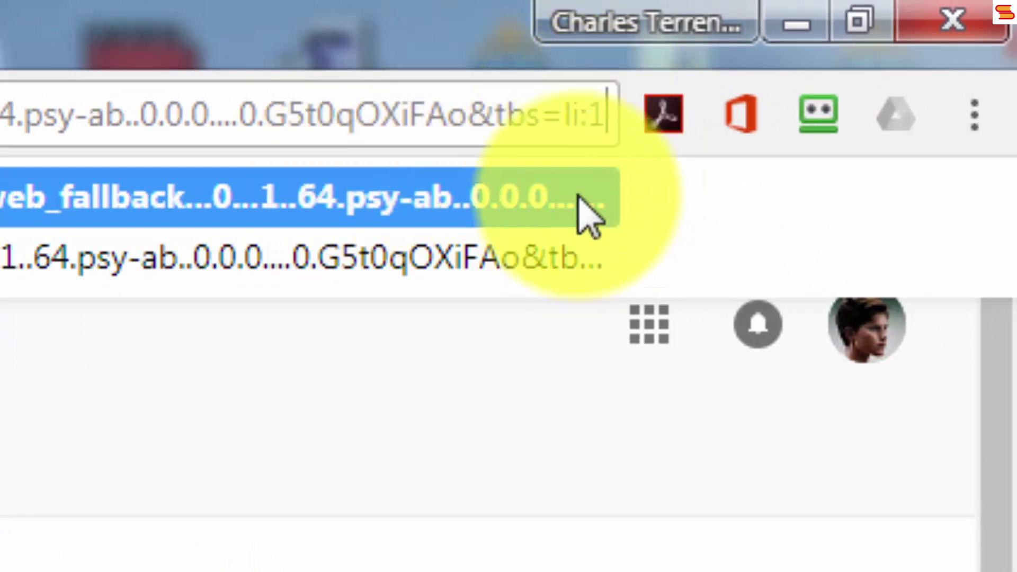
left_click_drag(471, 117, 623, 114)
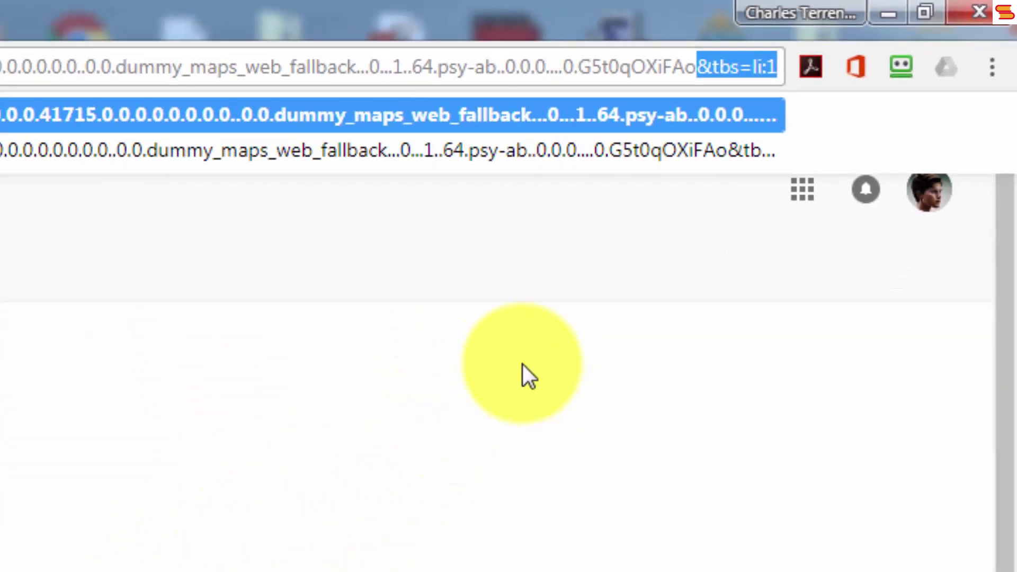
- Load the edited URL so the results redisplay with the Verbatim filter active
key("BackSpace")
key("Return")
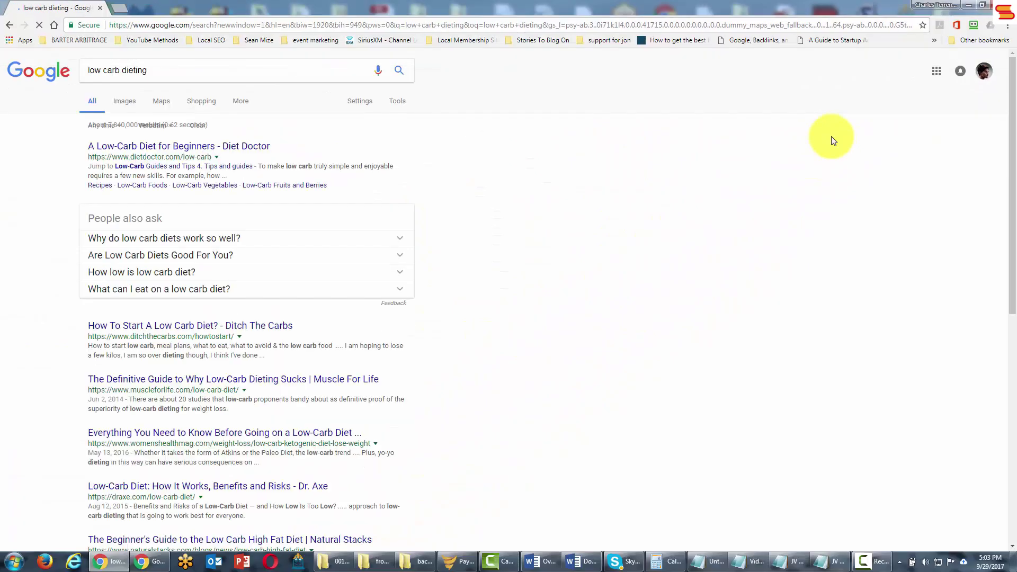